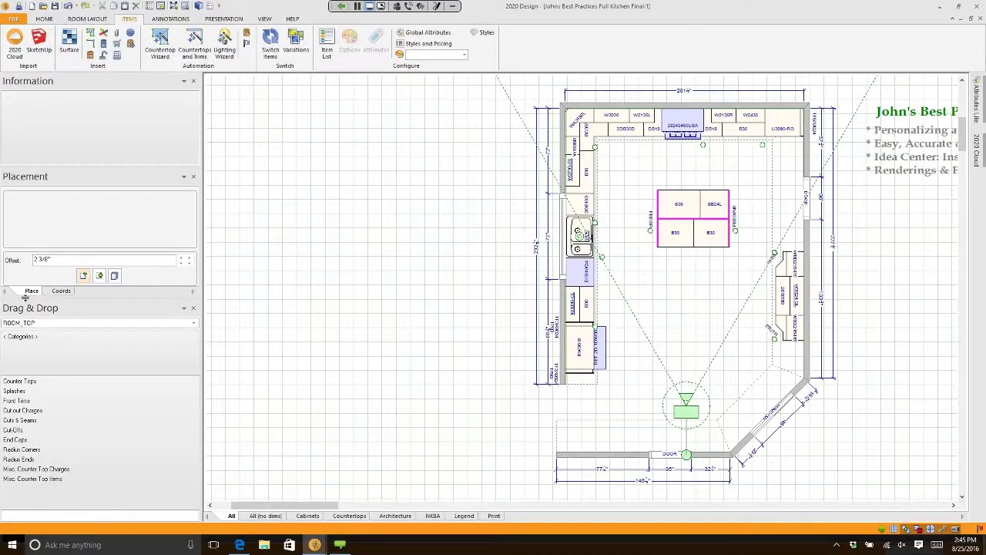
Switch the Drag & Drop catalog to My Closet Sections, then to My Kitchen Islands
click(55, 322)
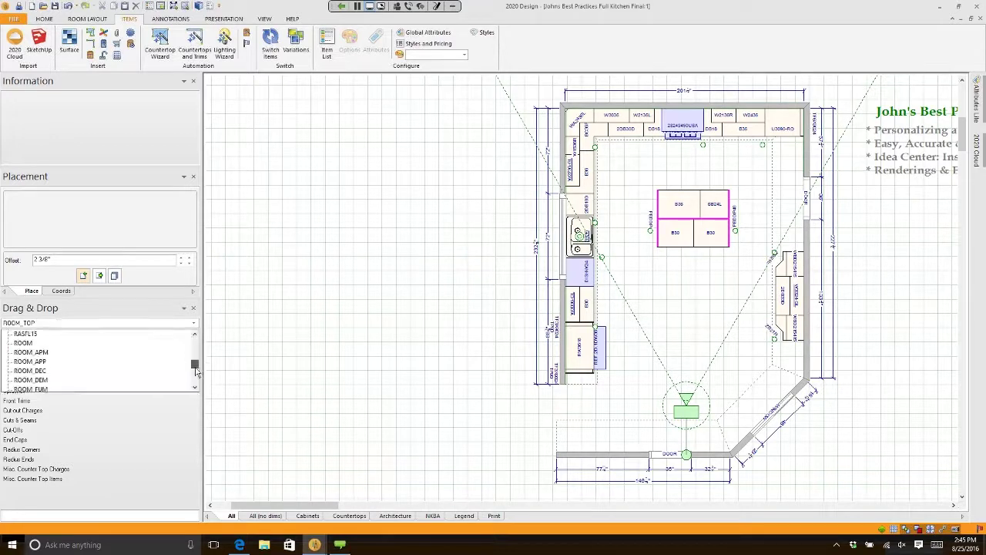
scroll(193, 377, down, 5)
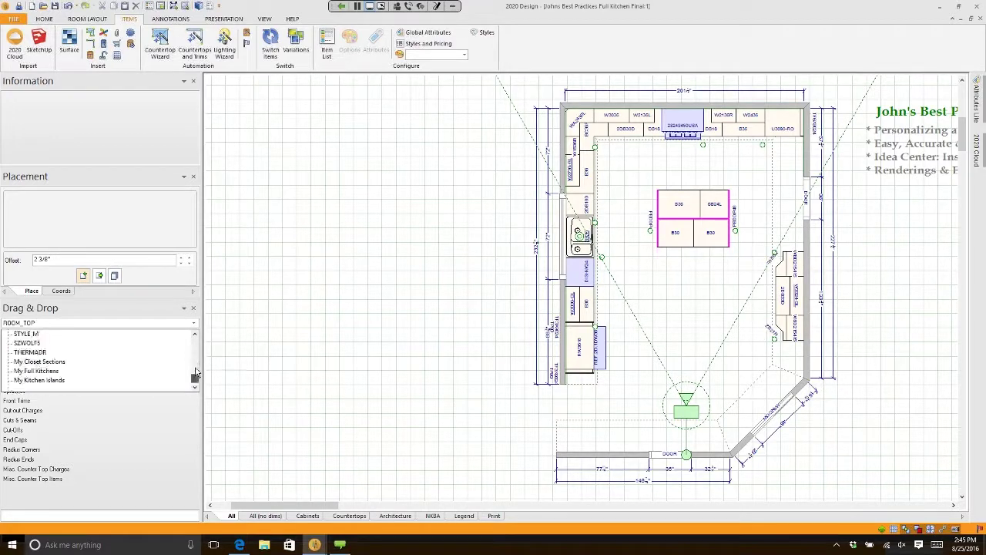
key(Up)
key(Up)
click(91, 362)
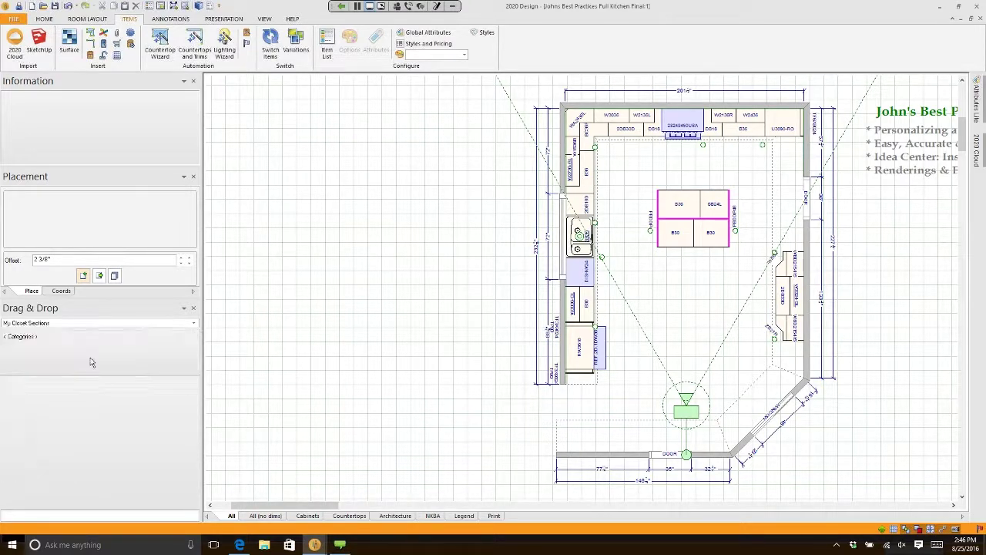
click(193, 323)
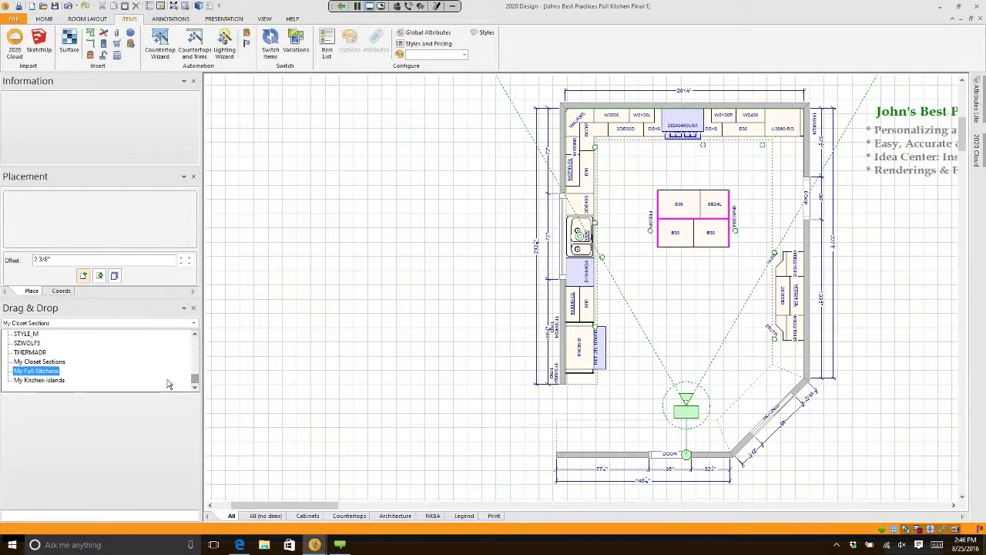
click(86, 382)
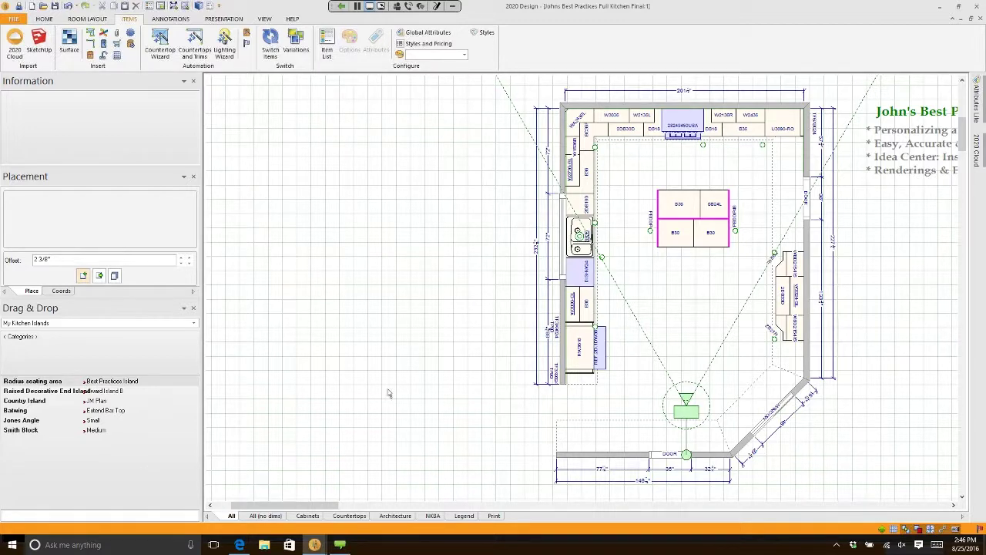
Pan the plan left, move the island to the left edge and back to the centre, then delete it
middle_drag(389, 393, 302, 394)
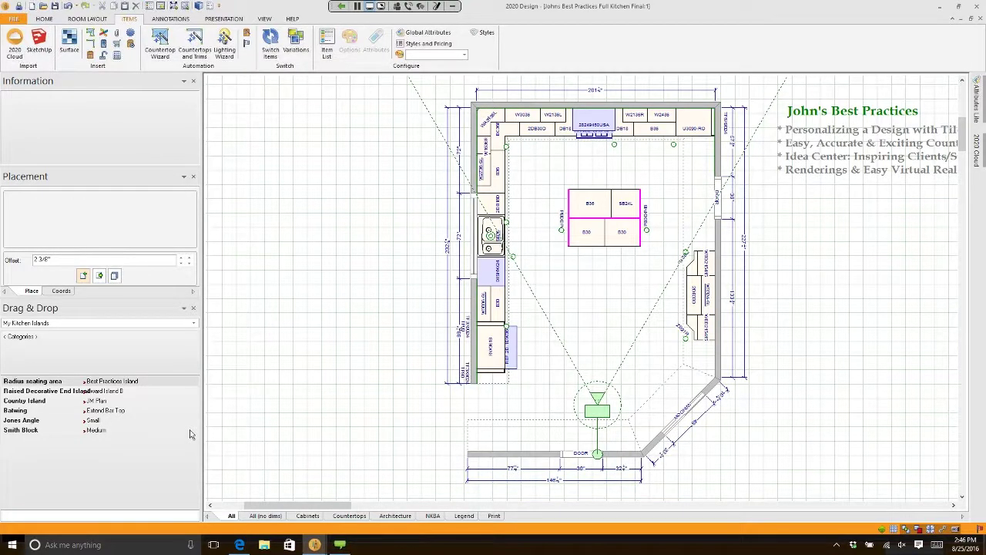
drag(539, 177, 680, 290)
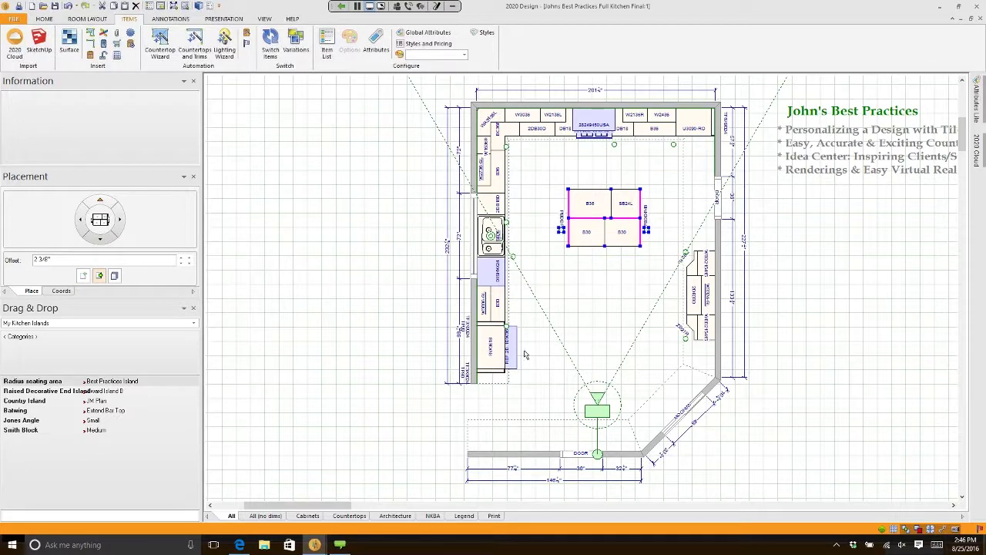
drag(603, 223, 177, 455)
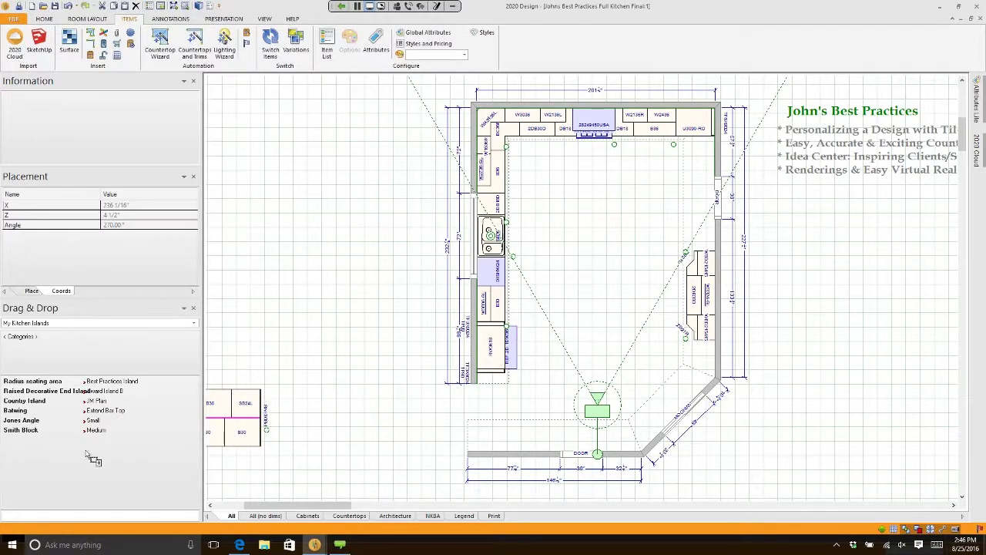
drag(92, 458, 104, 464)
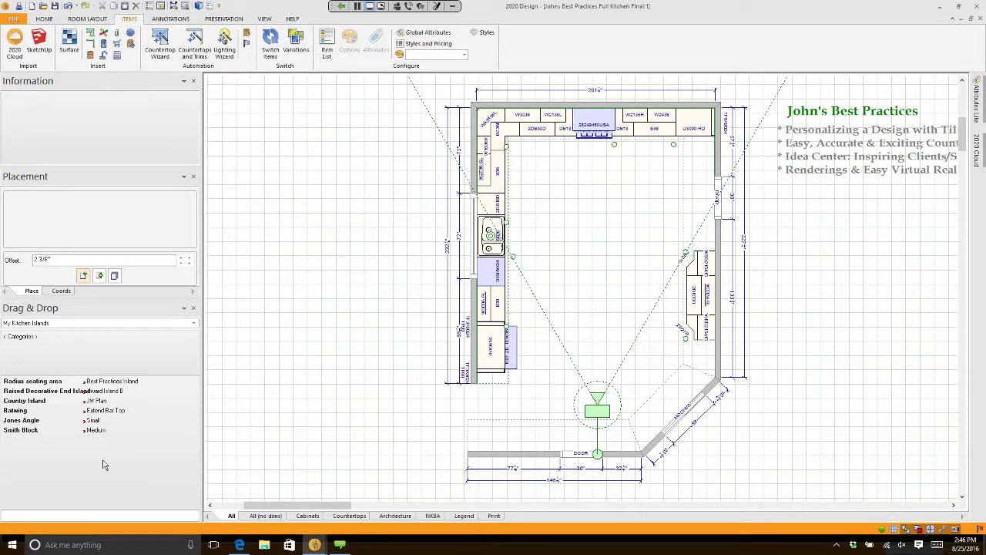
drag(104, 464, 90, 456)
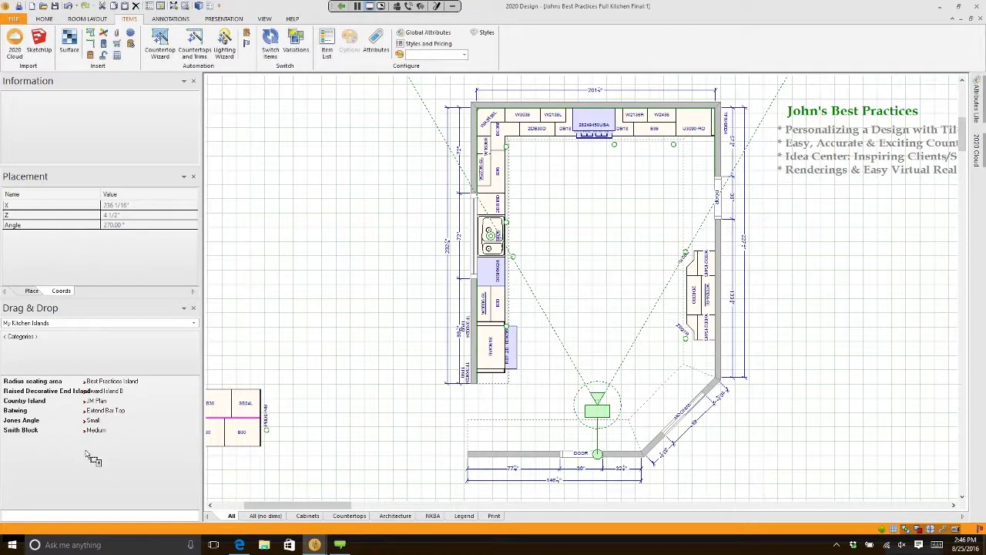
drag(90, 456, 595, 235)
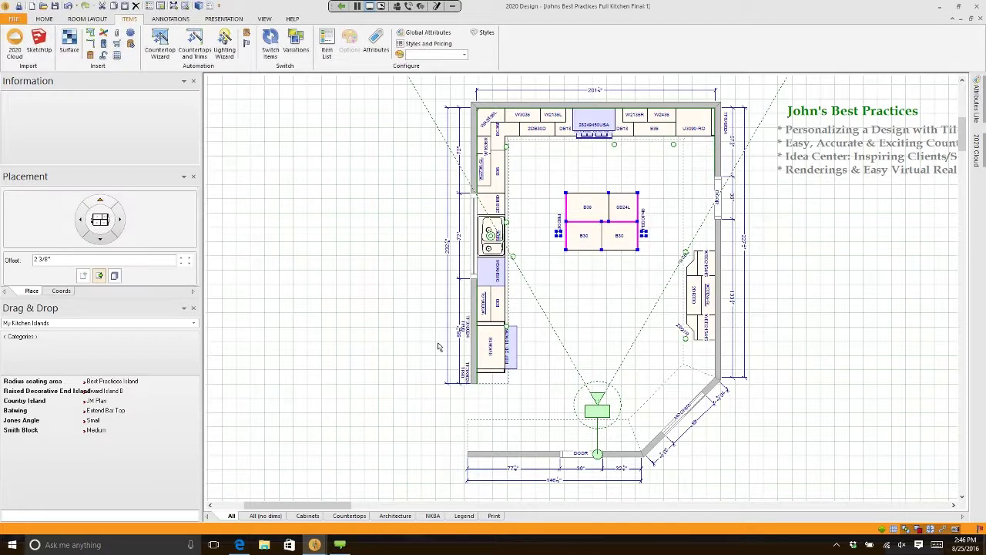
key(Delete)
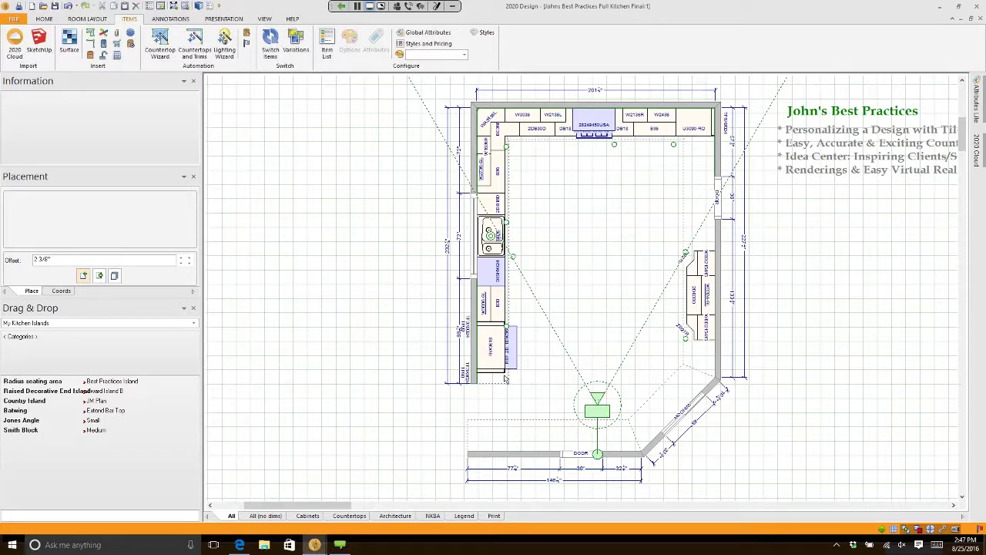
Select the TP90 item to show its details in the Information panel
click(506, 378)
drag(44, 383, 607, 242)
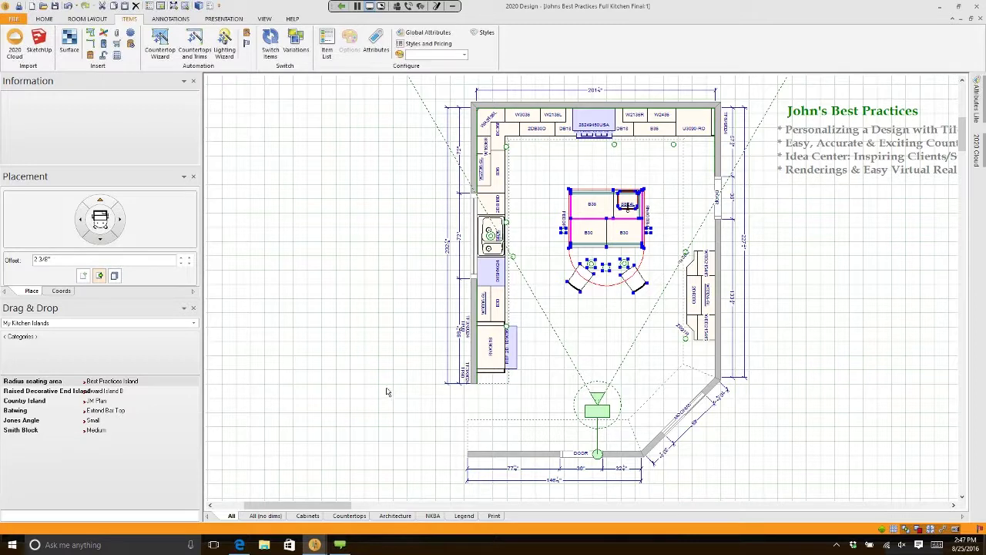
key(Delete)
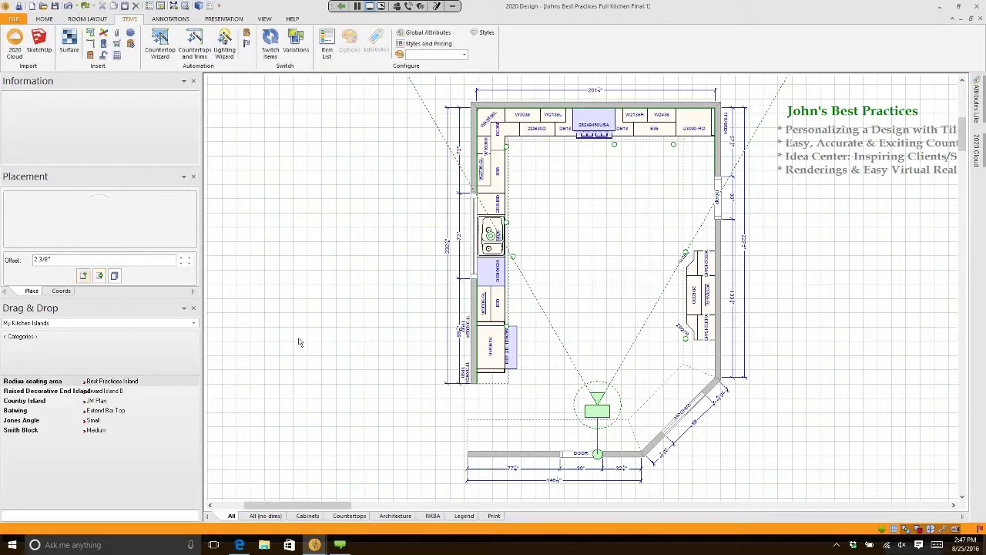
drag(107, 400, 630, 238)
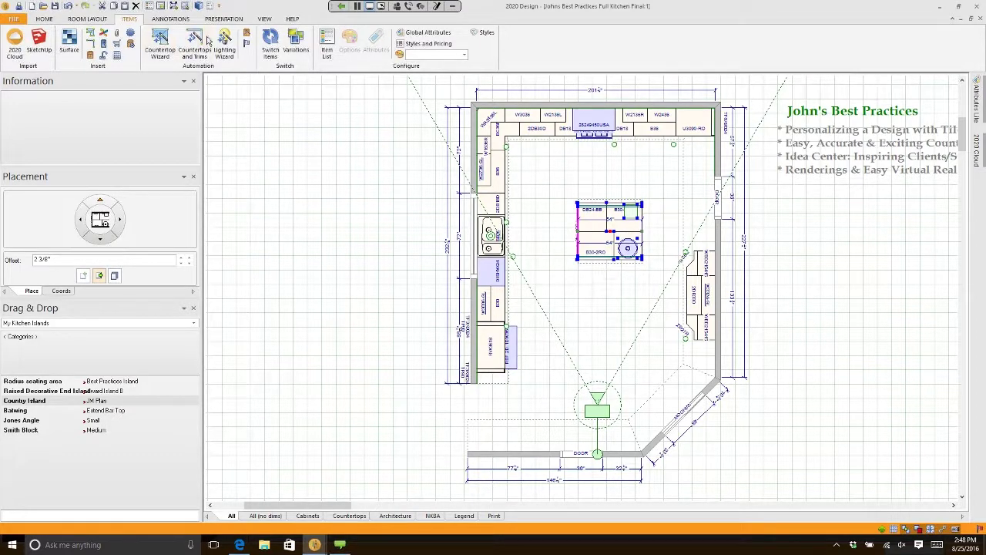
click(68, 7)
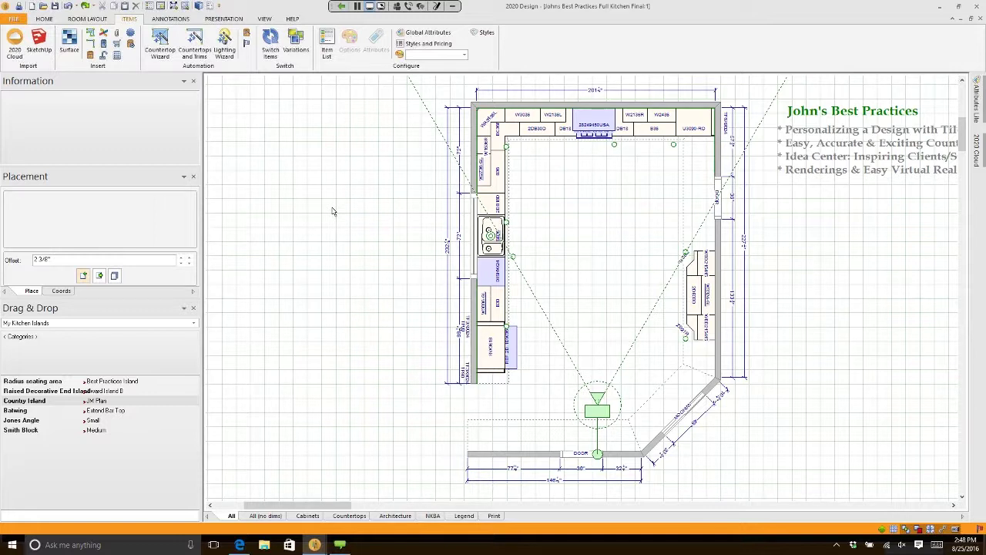
key(ctrl+y)
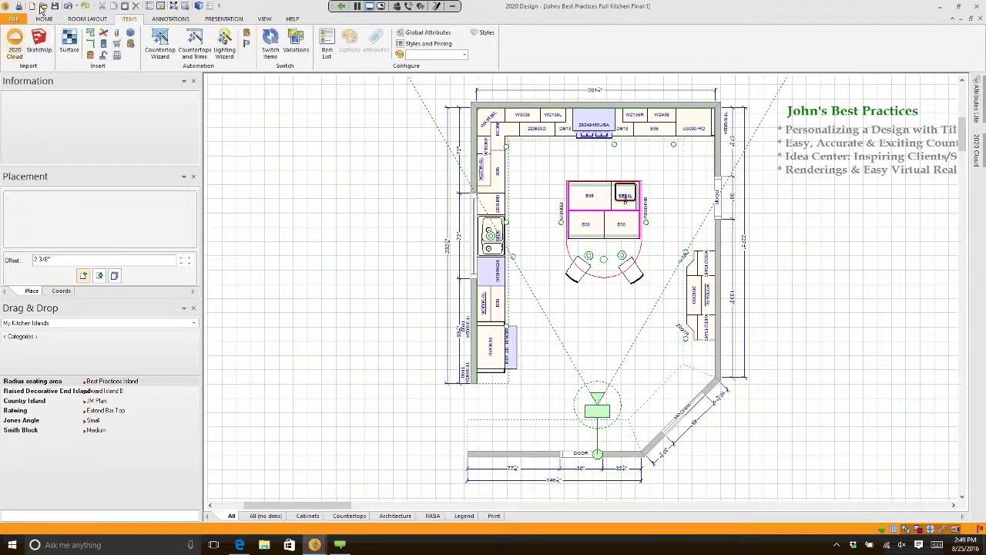
Open Idea Center Management from FILE > Idea Center
click(15, 20)
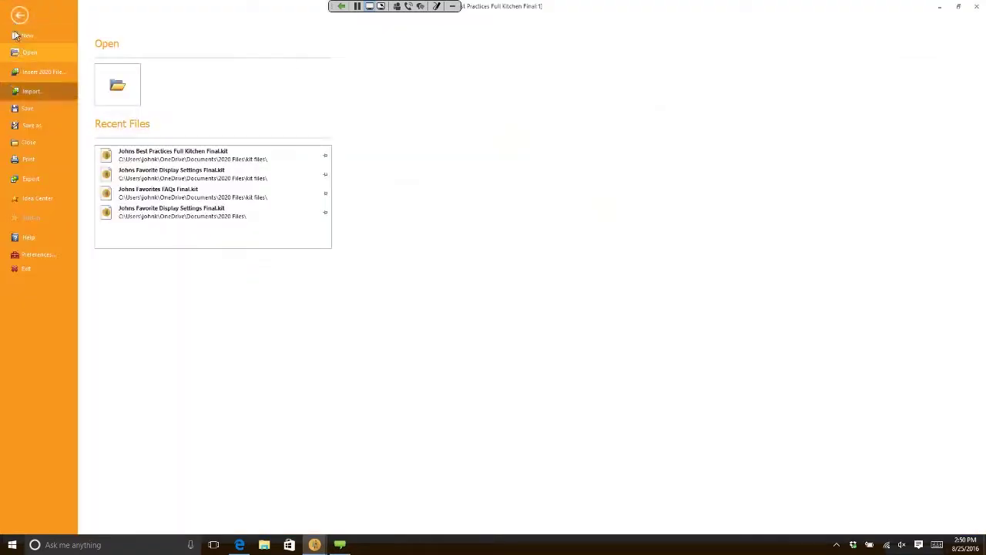
click(39, 197)
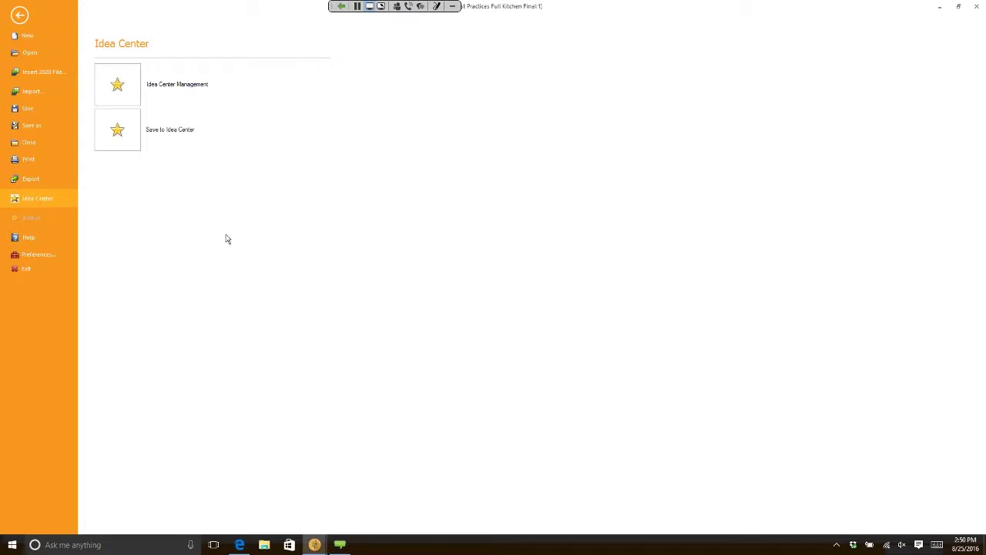
click(174, 89)
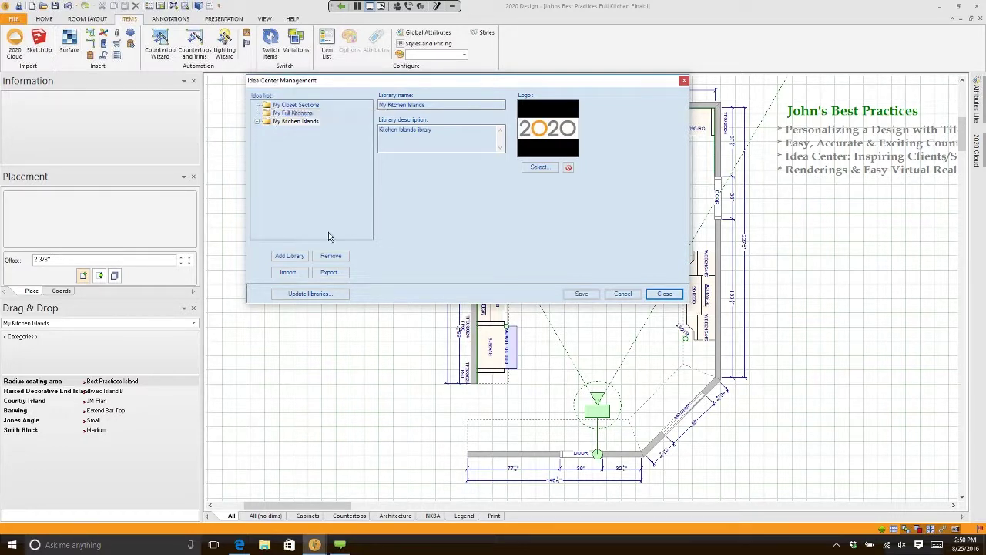
Add an idea library named 'Johns Library' with description '123', save it and confirm
click(289, 256)
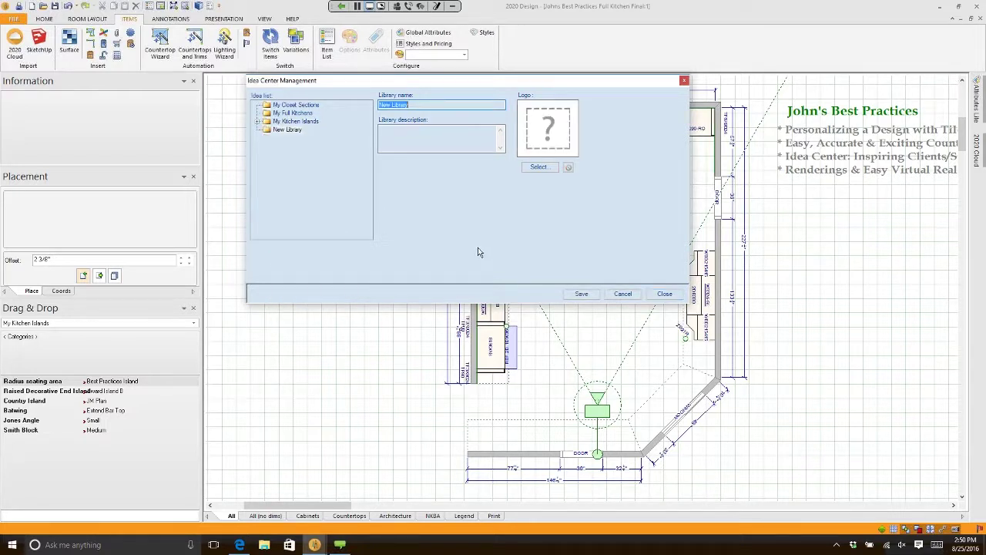
text(Johns Library)
click(470, 136)
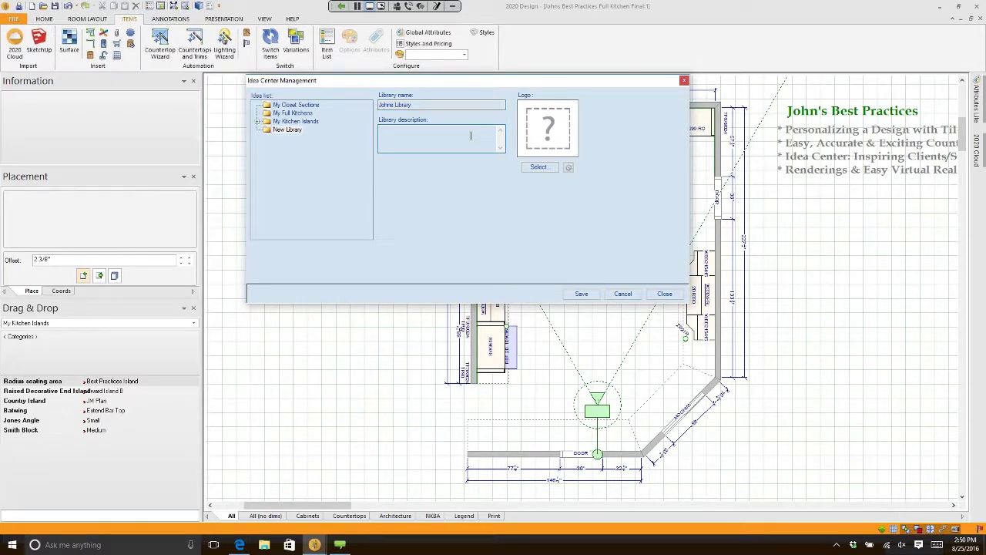
text(123)
click(581, 294)
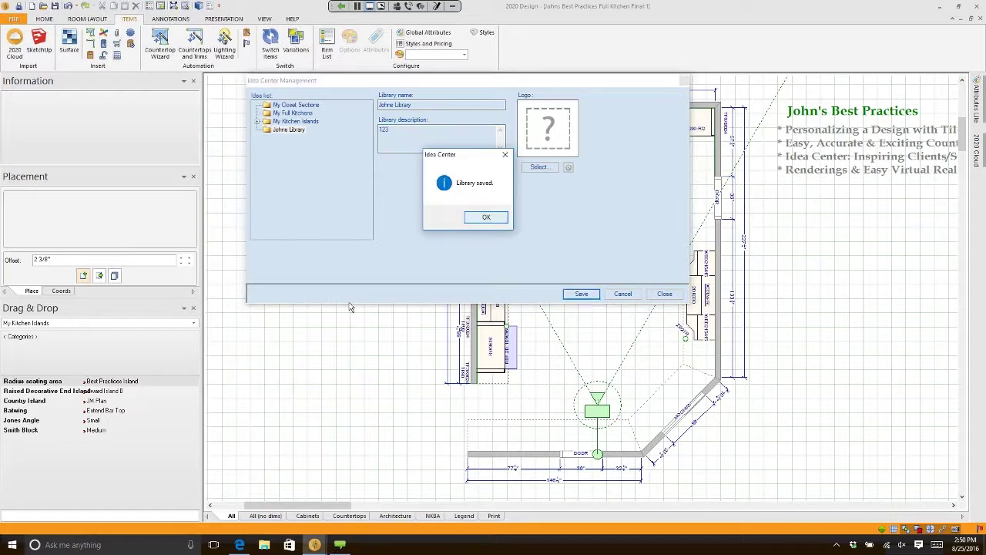
click(486, 219)
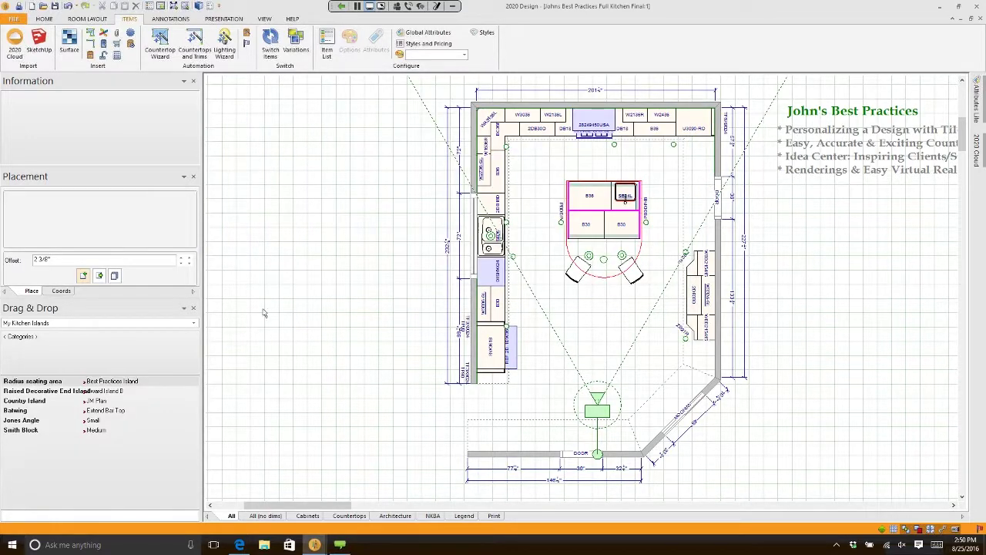
Choose Johns Library from the Drag & Drop catalog list
click(104, 322)
scroll(196, 383, down, 1)
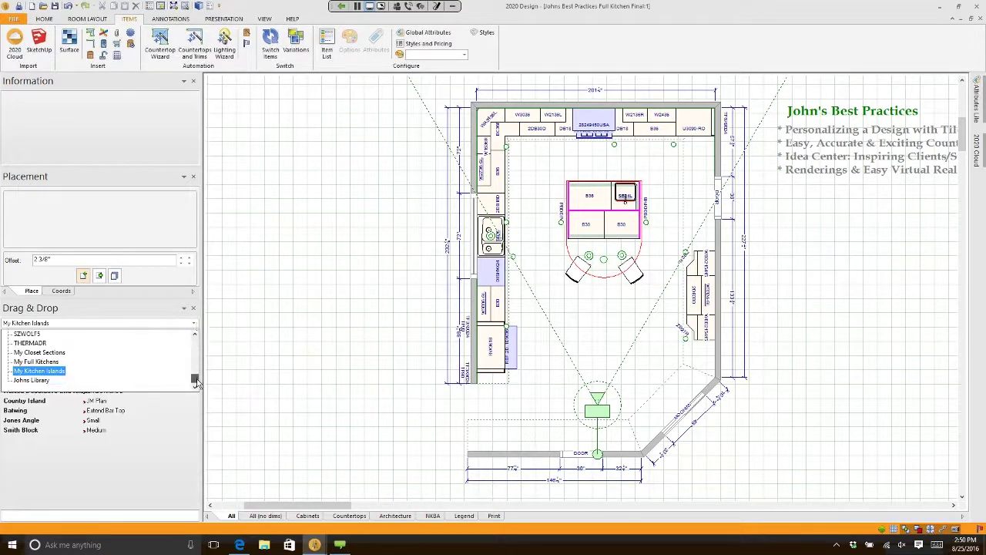
click(31, 380)
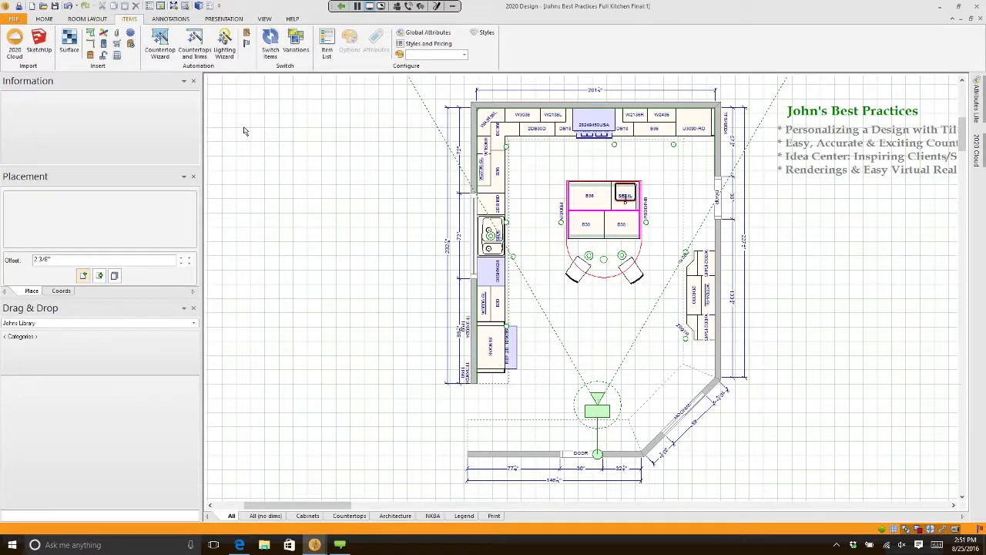
Reopen Idea Center Management from FILE > Idea Center to see Johns Library listed
click(13, 18)
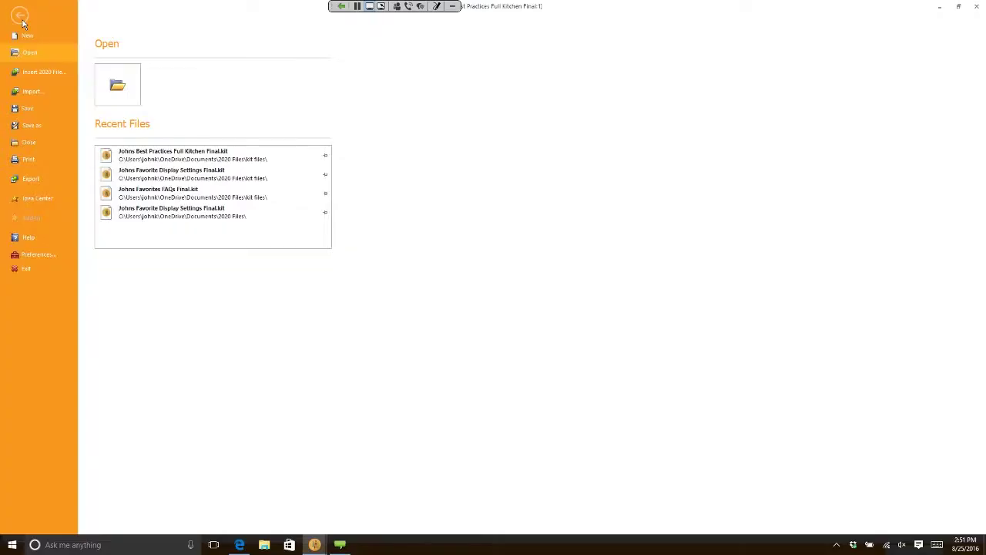
click(37, 198)
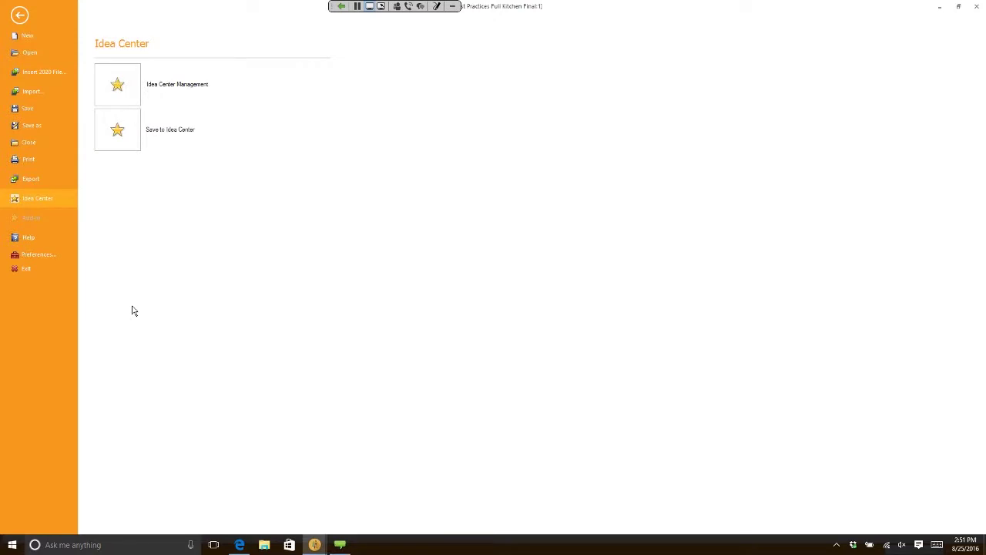
click(128, 86)
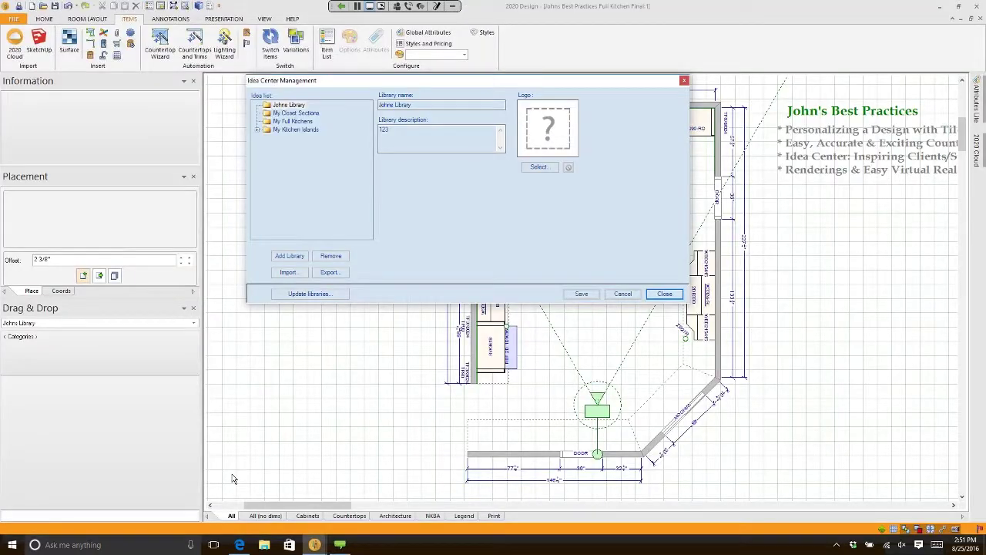